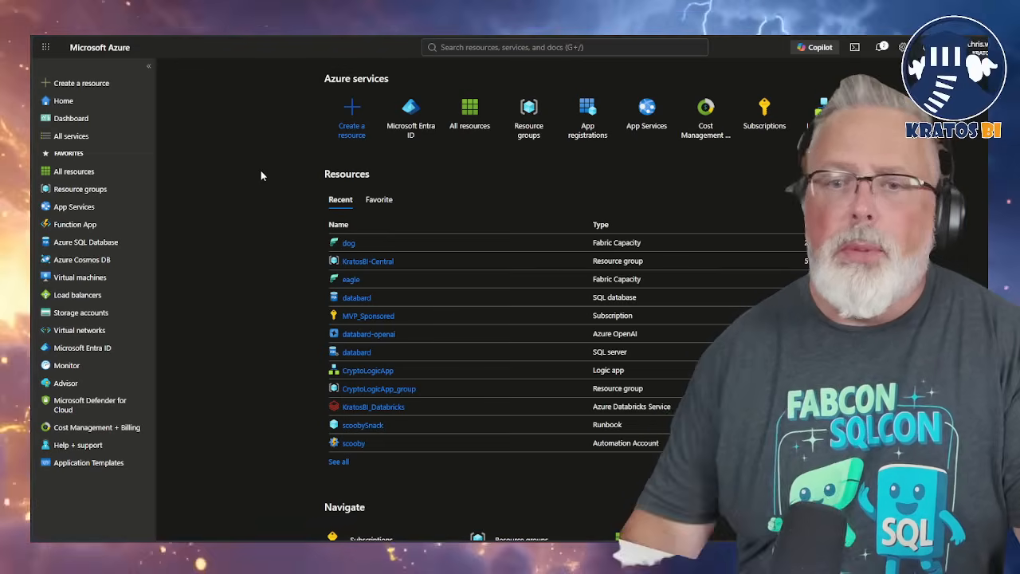
Start a new group in the Groups area of Microsoft Entra ID
mouse_move(409, 110)
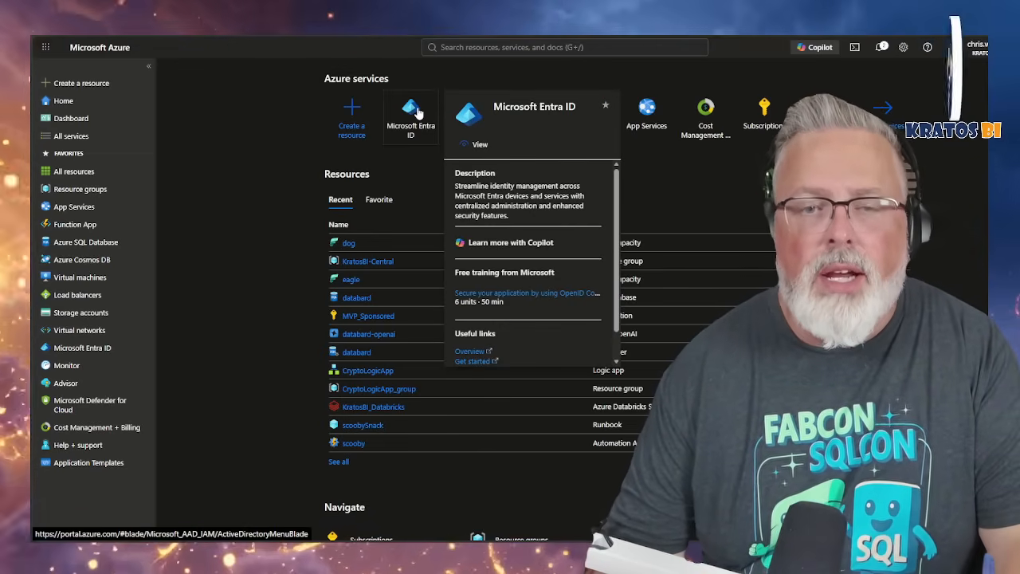
click(412, 112)
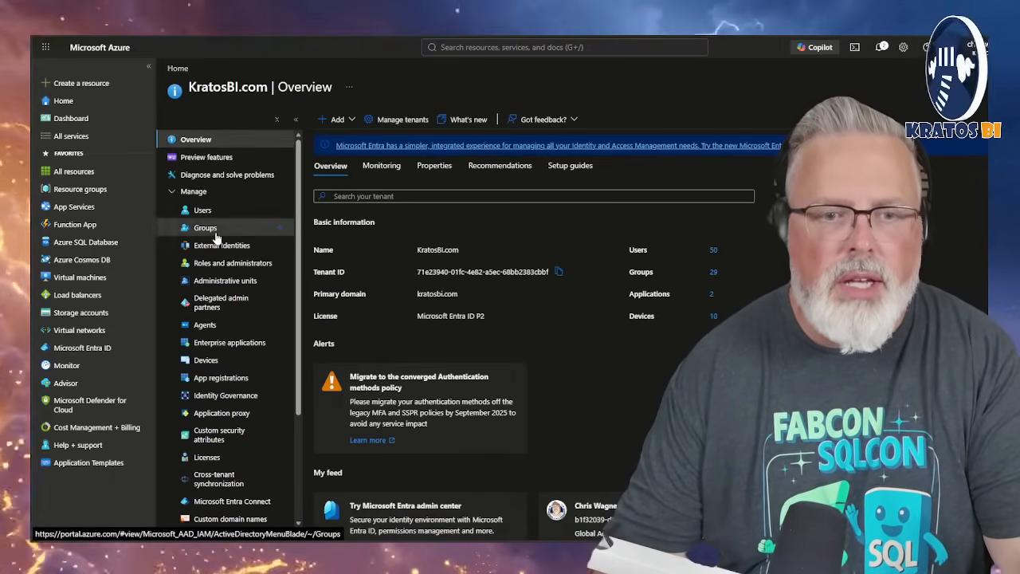
click(199, 213)
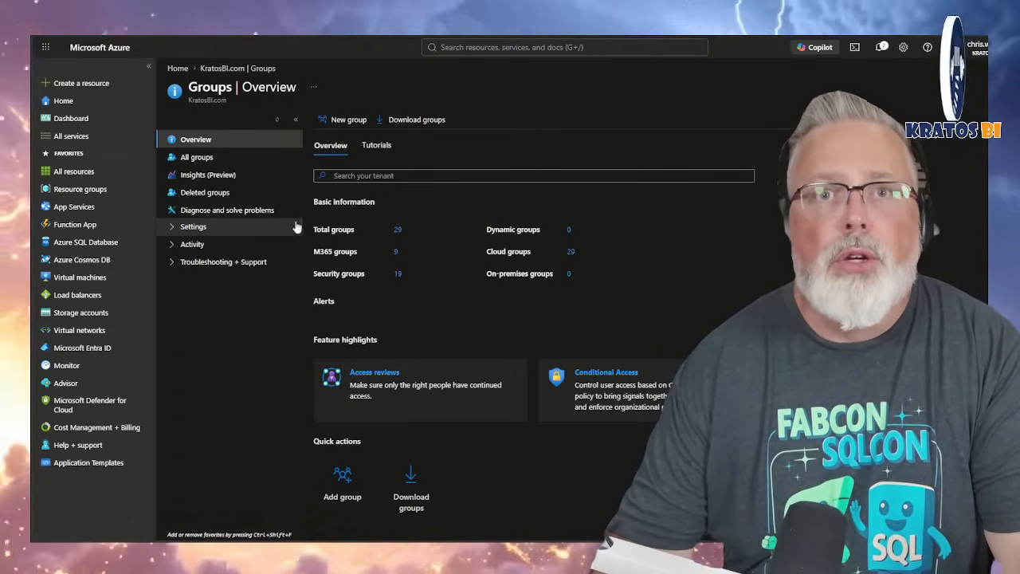
click(346, 122)
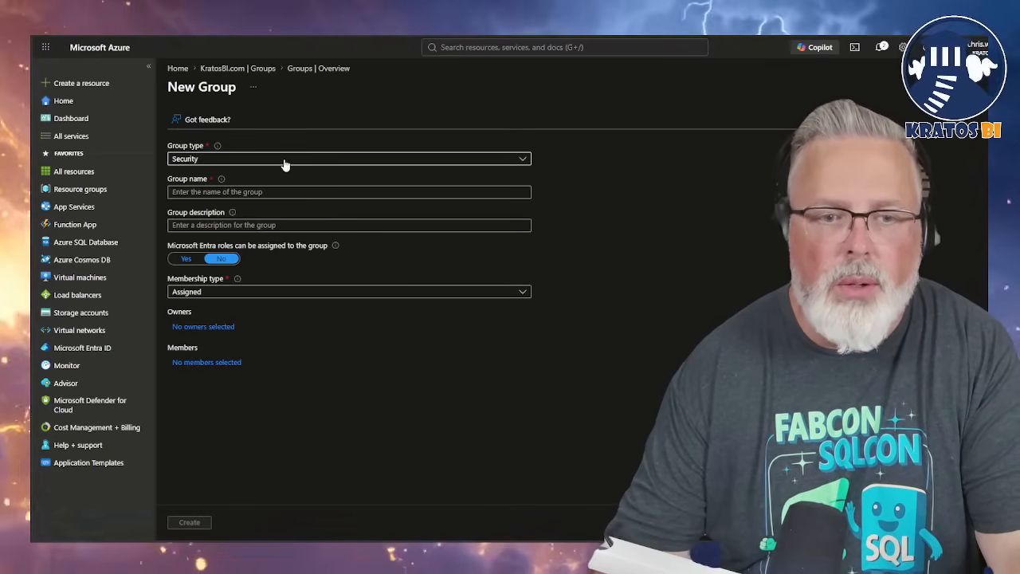
Name the new security group Sales_DE
click(283, 189)
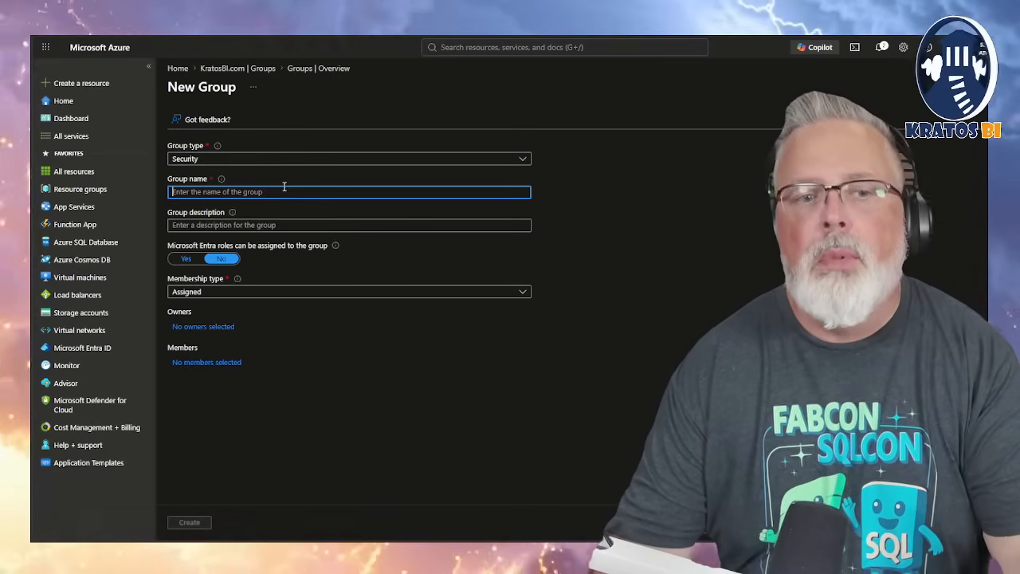
click(267, 226)
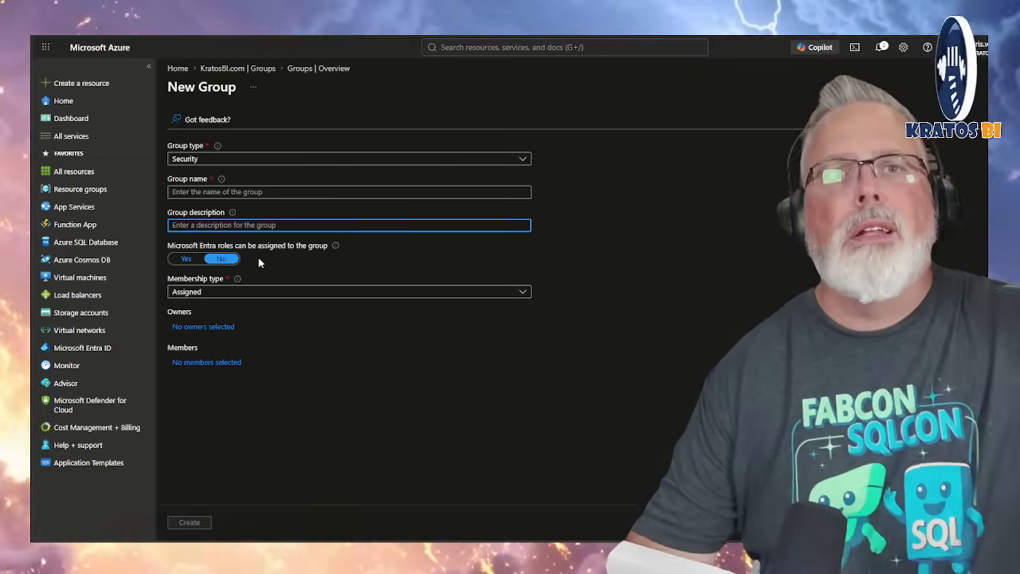
click(260, 195)
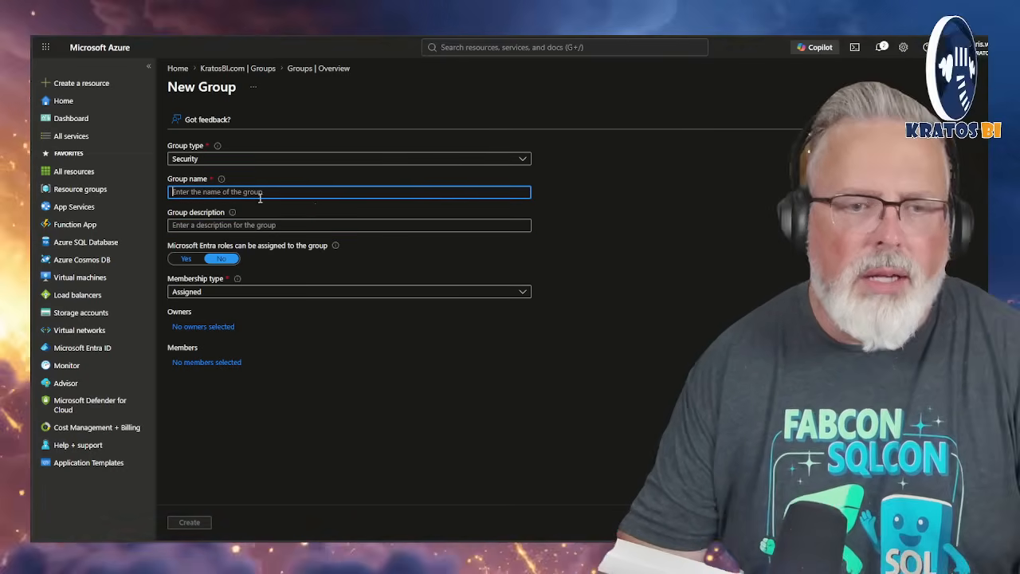
text(Sal)
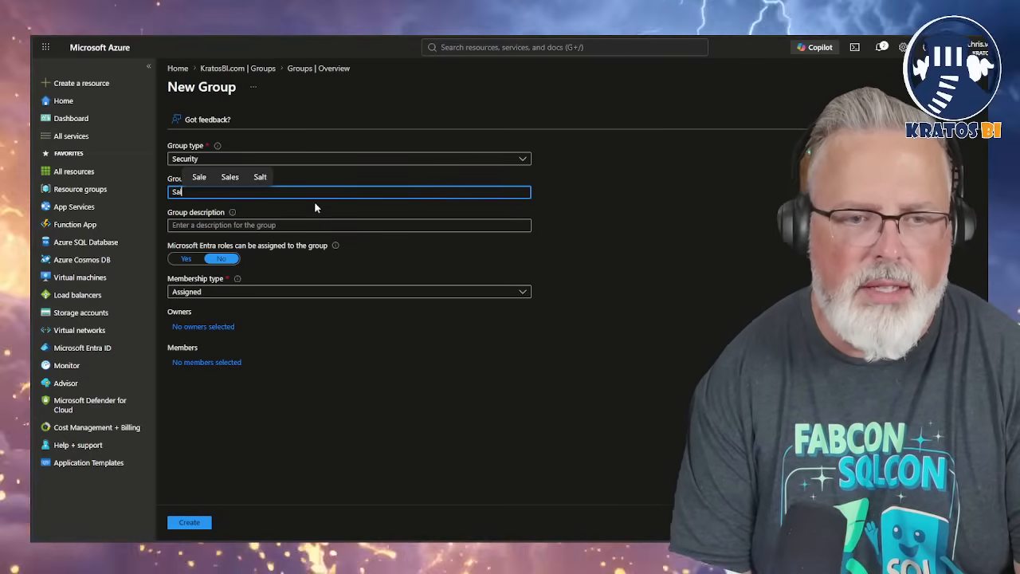
text(es_DE)
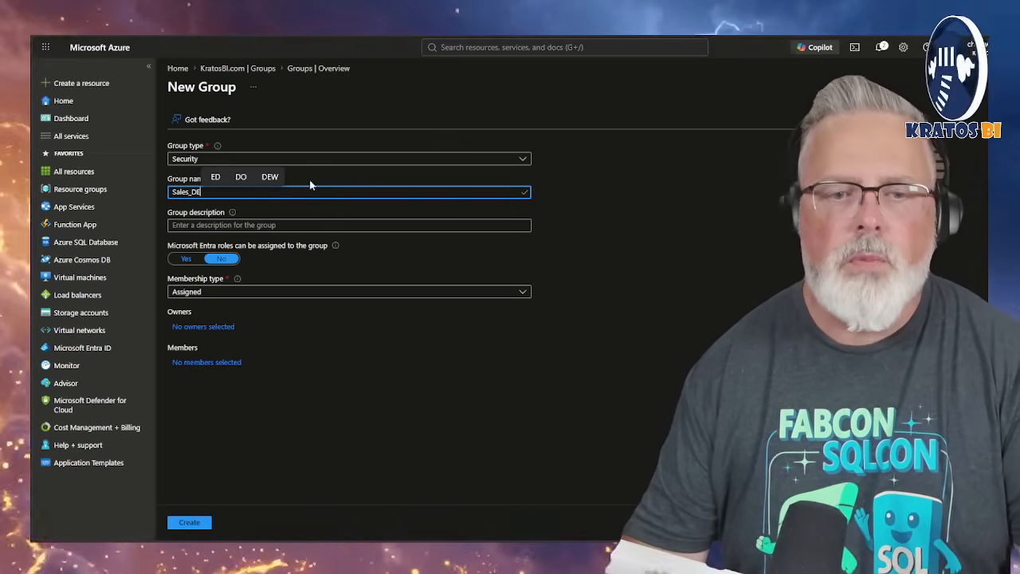
Describe the group as "Sales data engineering group" and create it
click(365, 226)
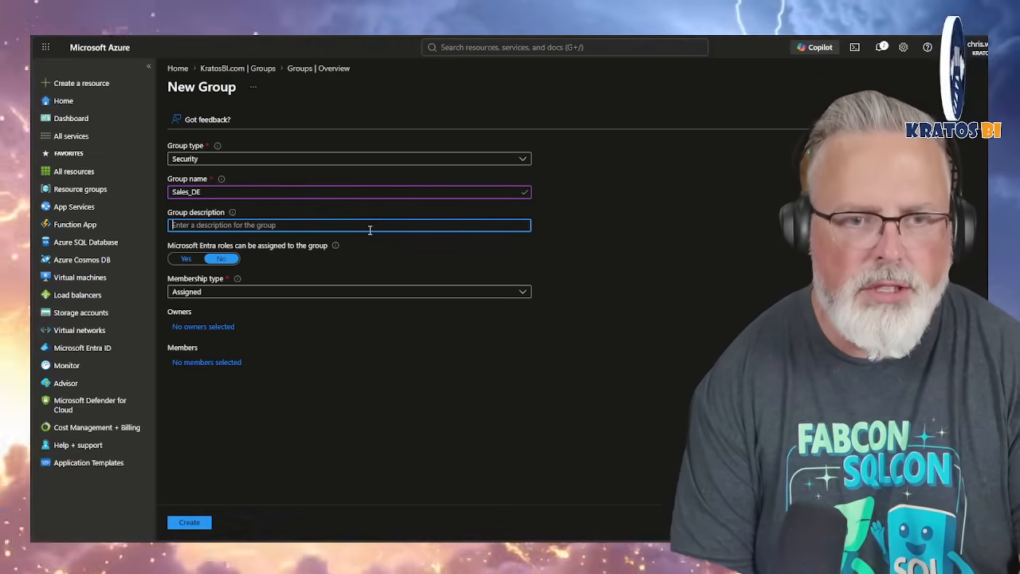
text(Da)
key(BackSpace)
key(BackSpace)
text(Sa)
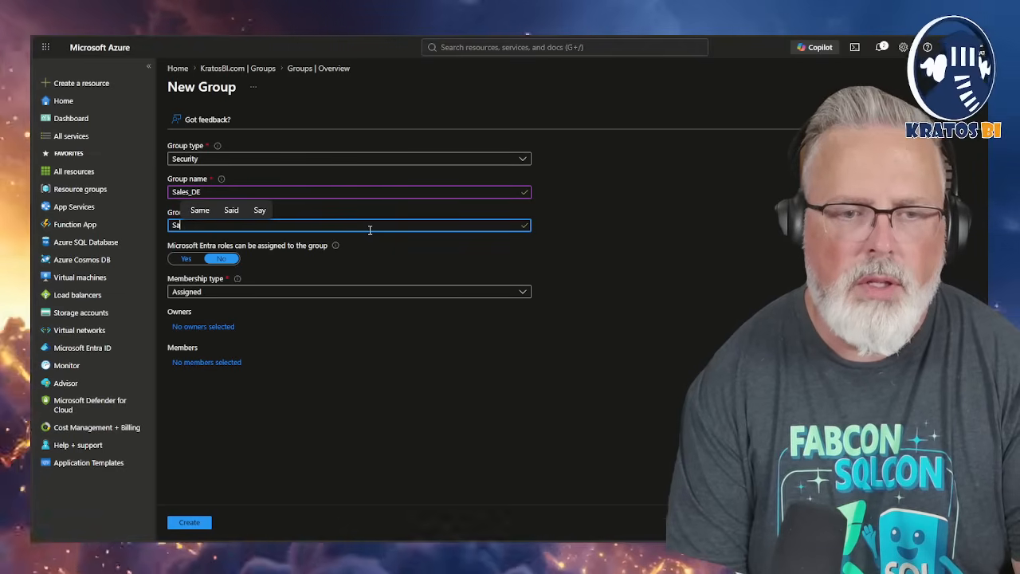
text(les data en)
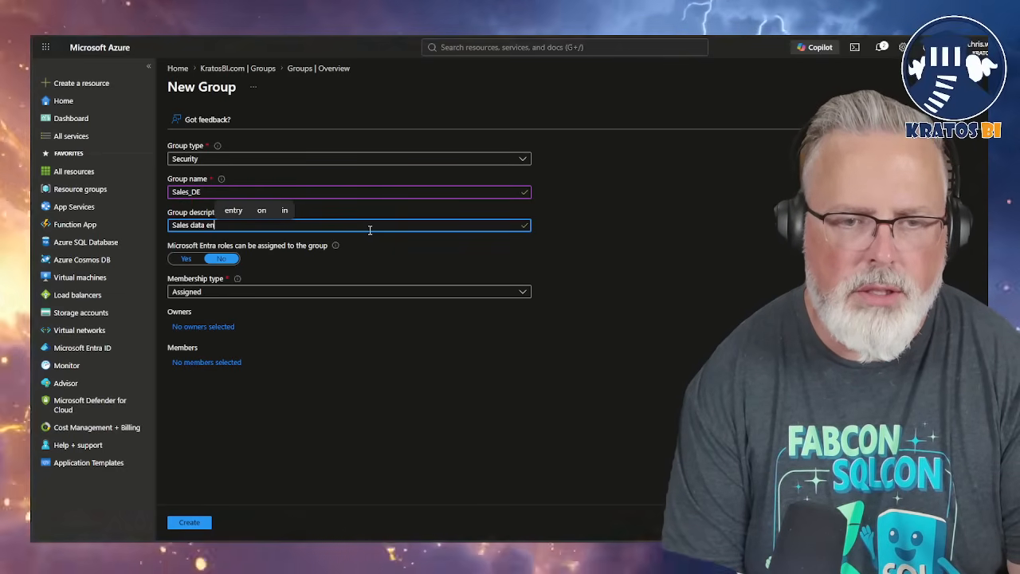
text(gineering g)
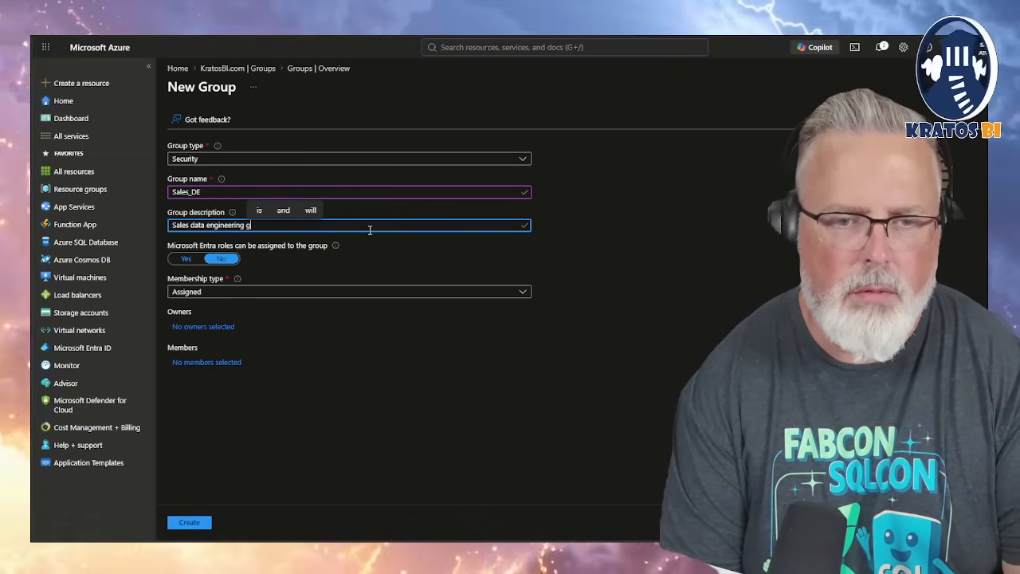
text(roup)
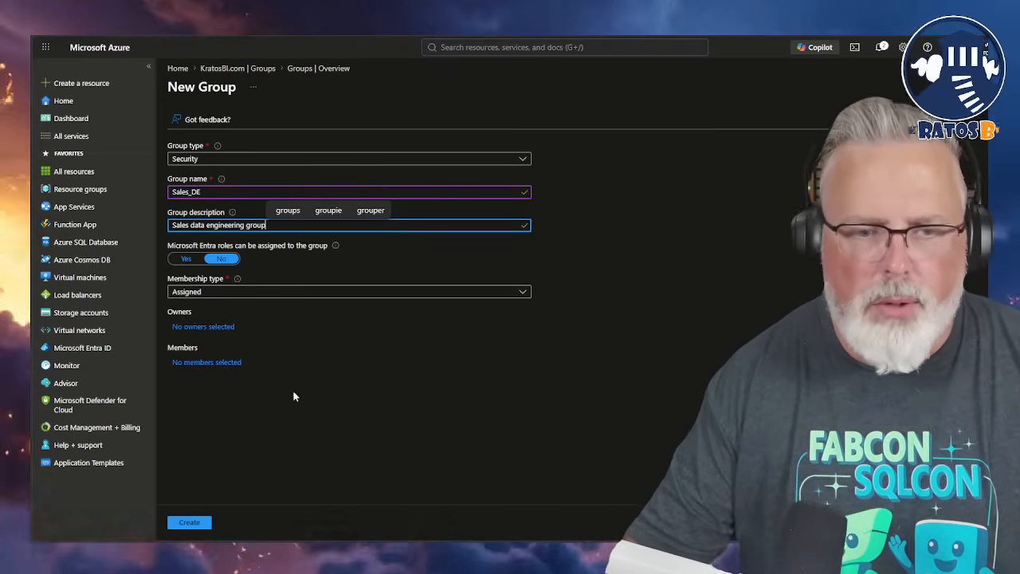
click(196, 523)
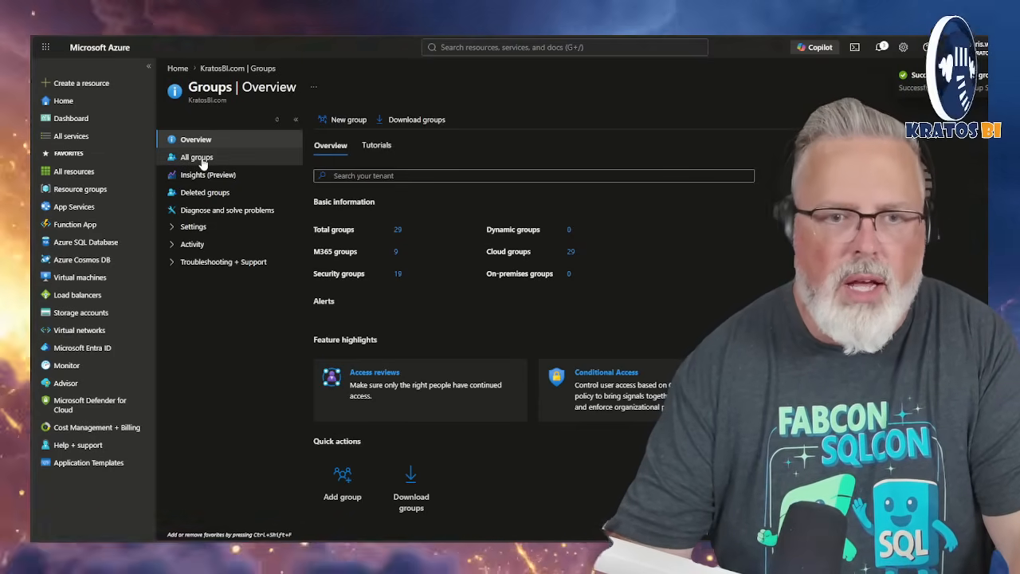
Search all groups for "sales" and open the Sales_DE group
click(199, 158)
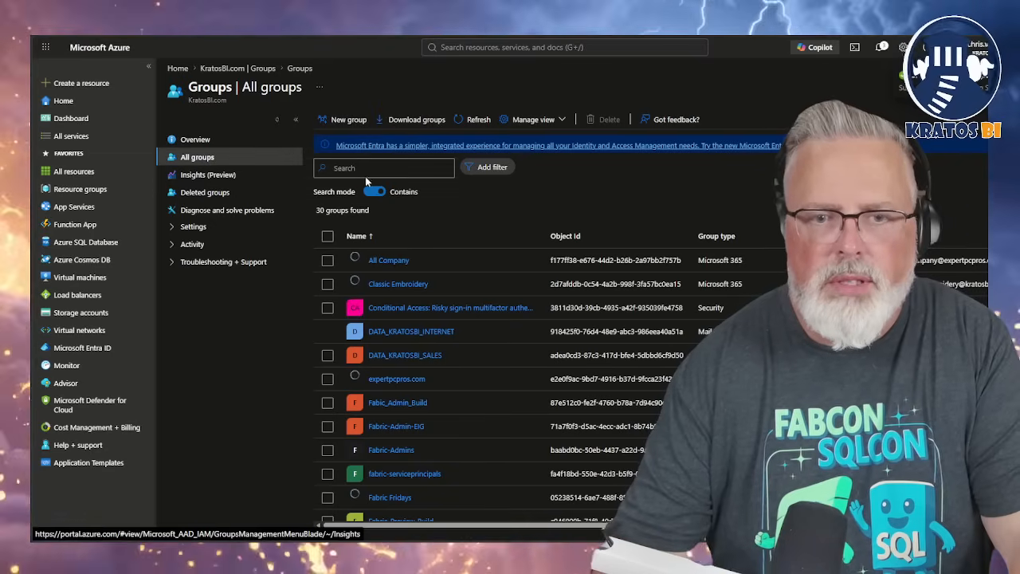
click(372, 169)
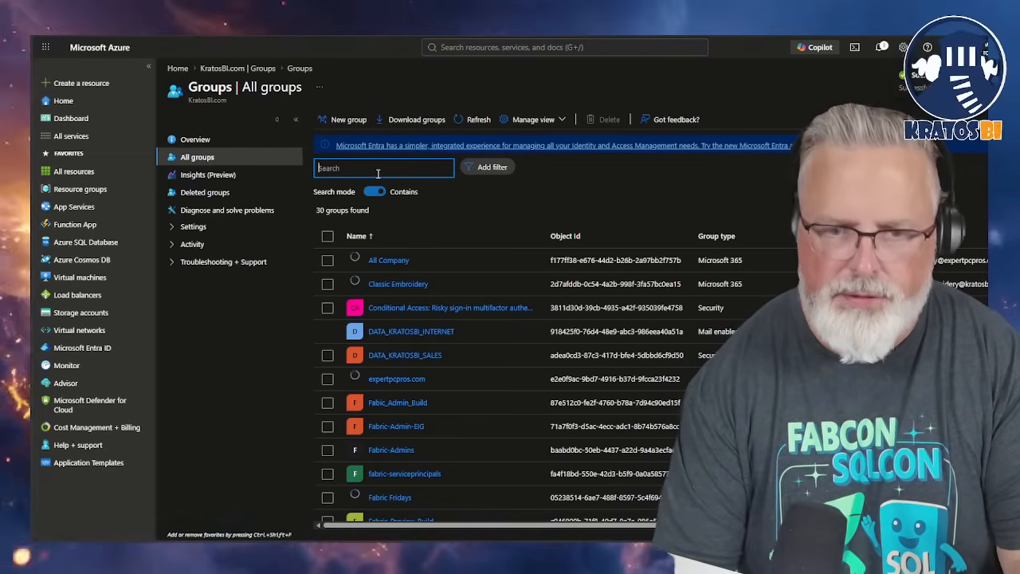
text(sales)
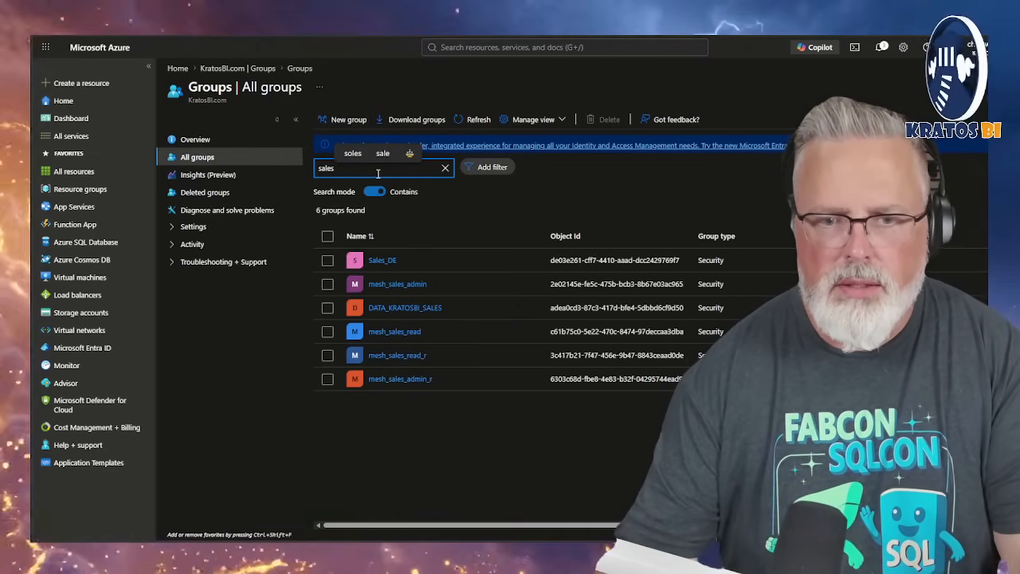
click(376, 262)
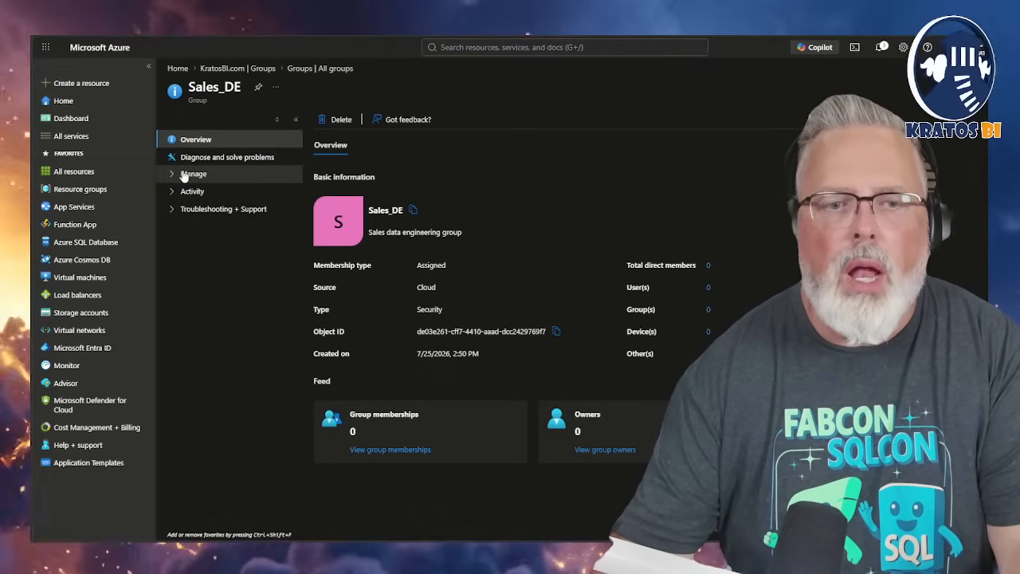
Add the Data Bard user account as an owner of the Sales_DE group and refresh the owners list
click(182, 175)
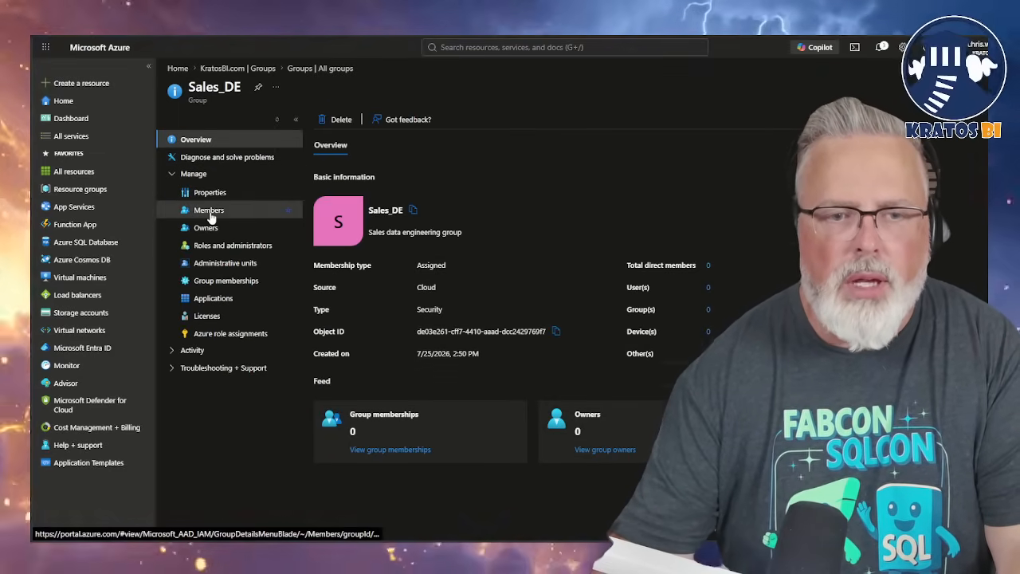
click(204, 211)
click(208, 228)
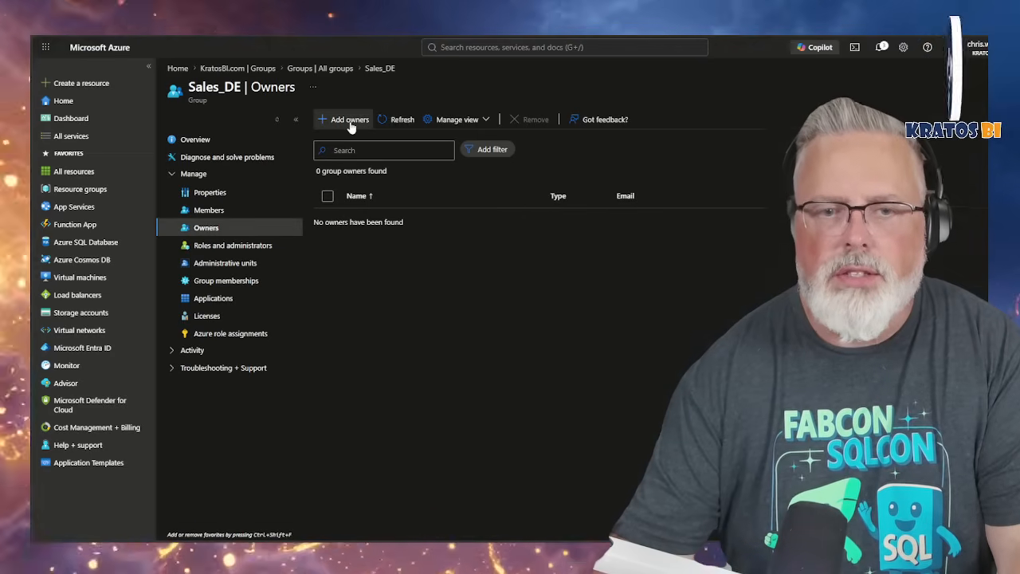
click(350, 121)
click(574, 158)
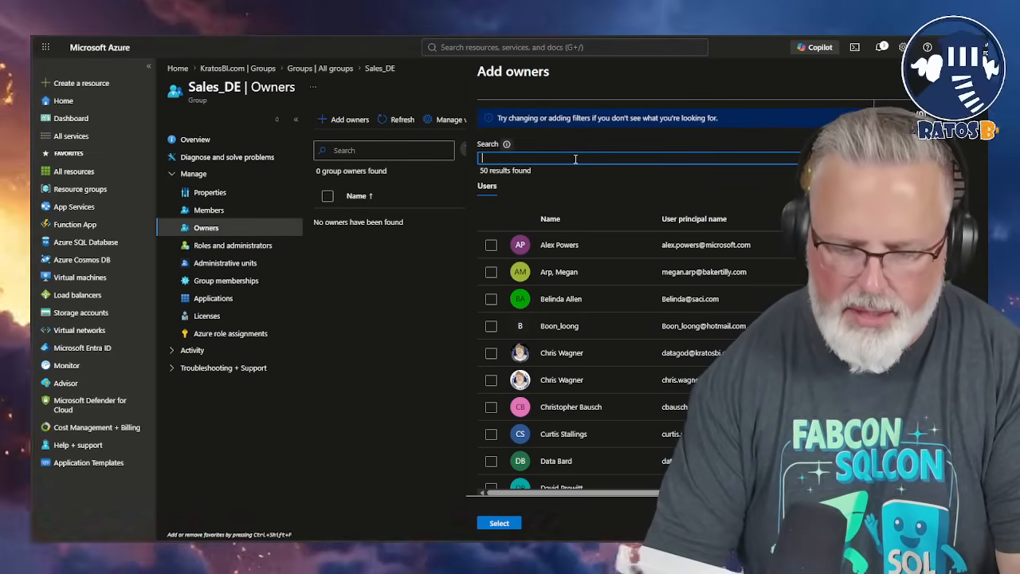
text(datab)
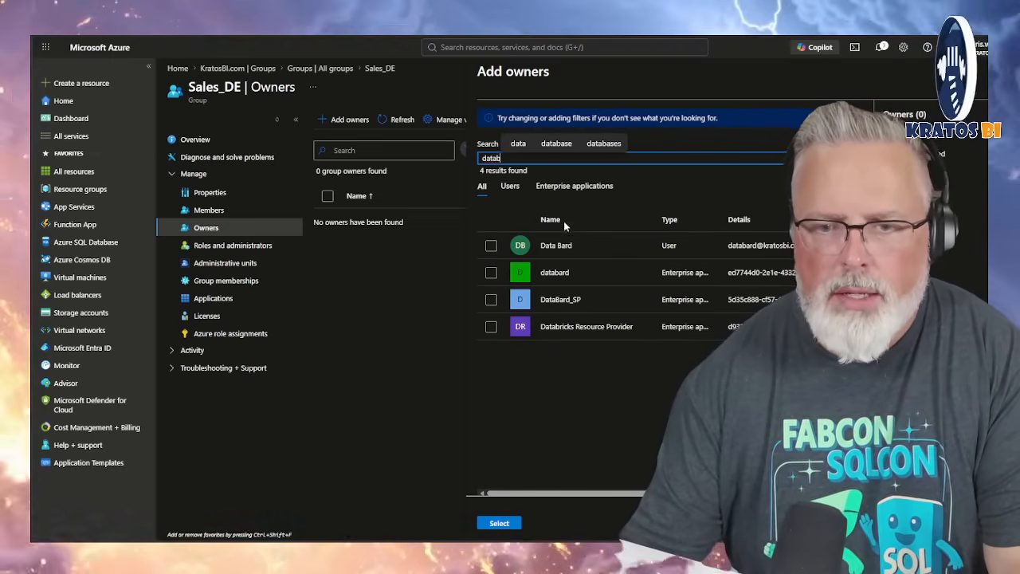
click(491, 245)
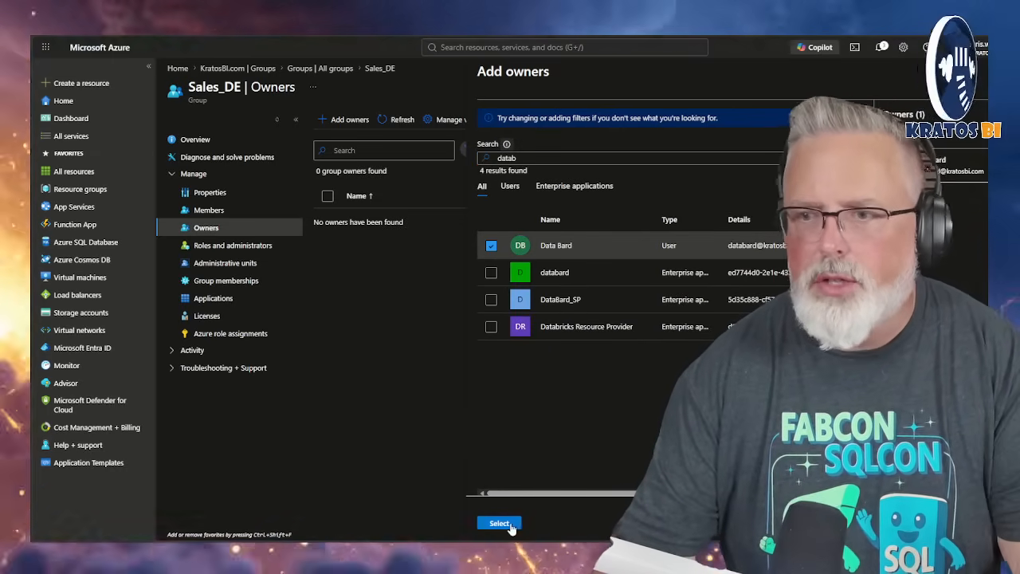
click(513, 523)
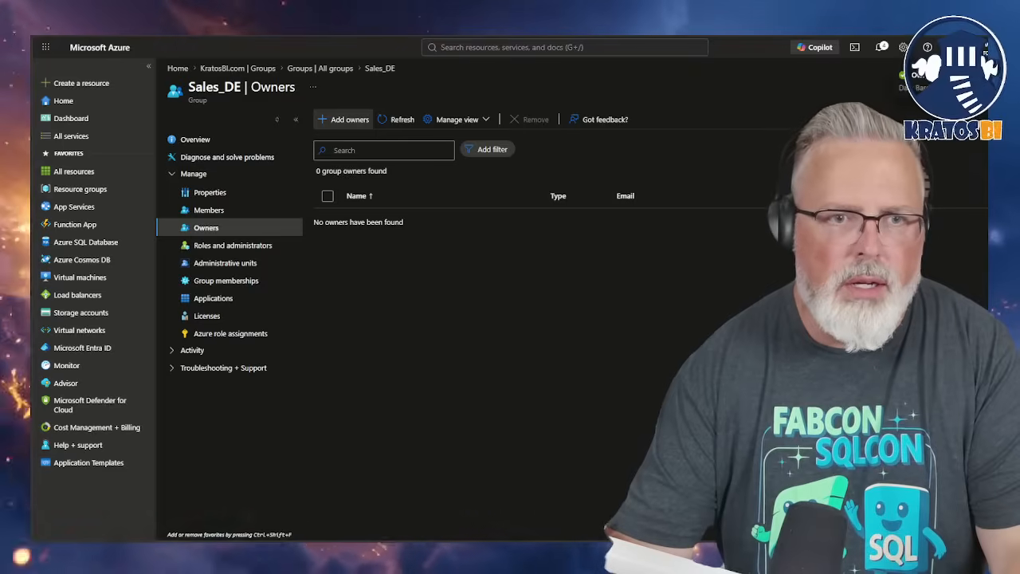
key(F5)
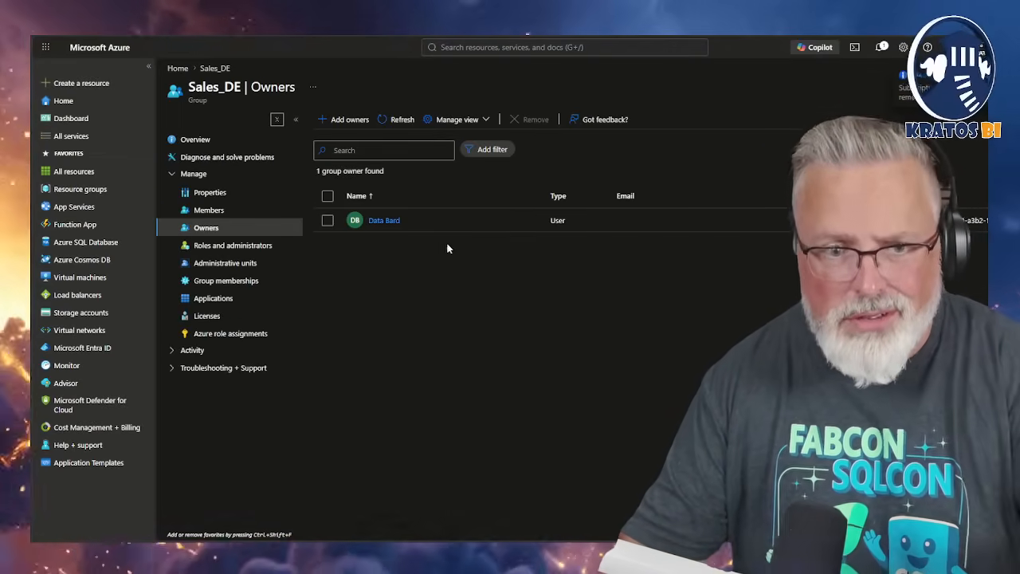
Add the Data Bard user account as a direct member of the Sales_DE group
click(229, 212)
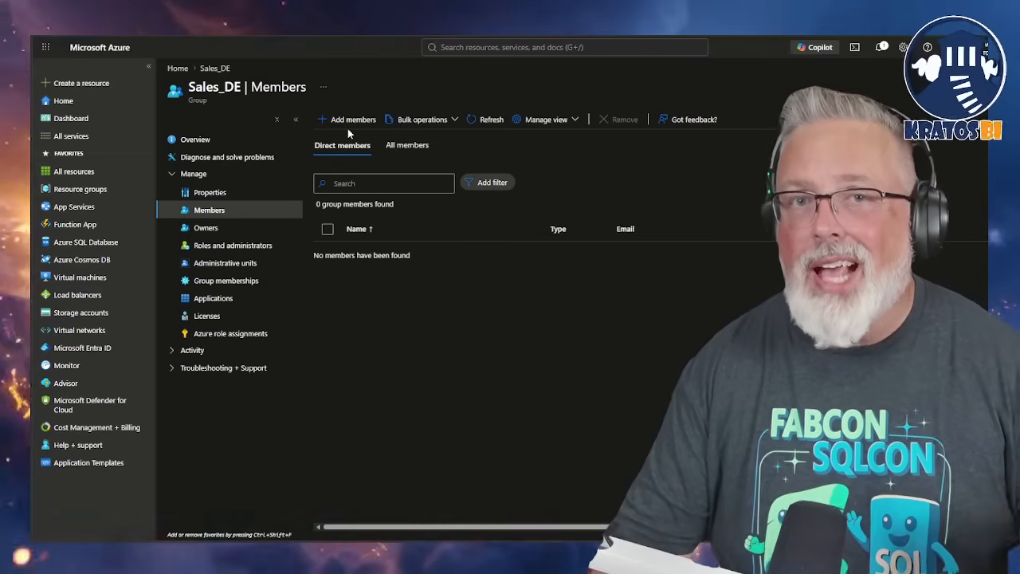
click(349, 120)
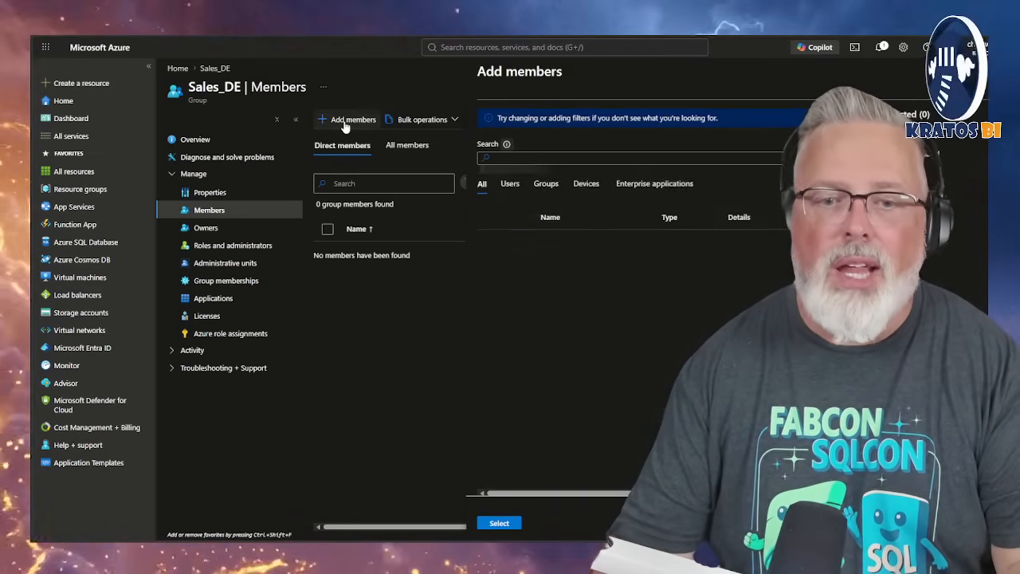
click(527, 159)
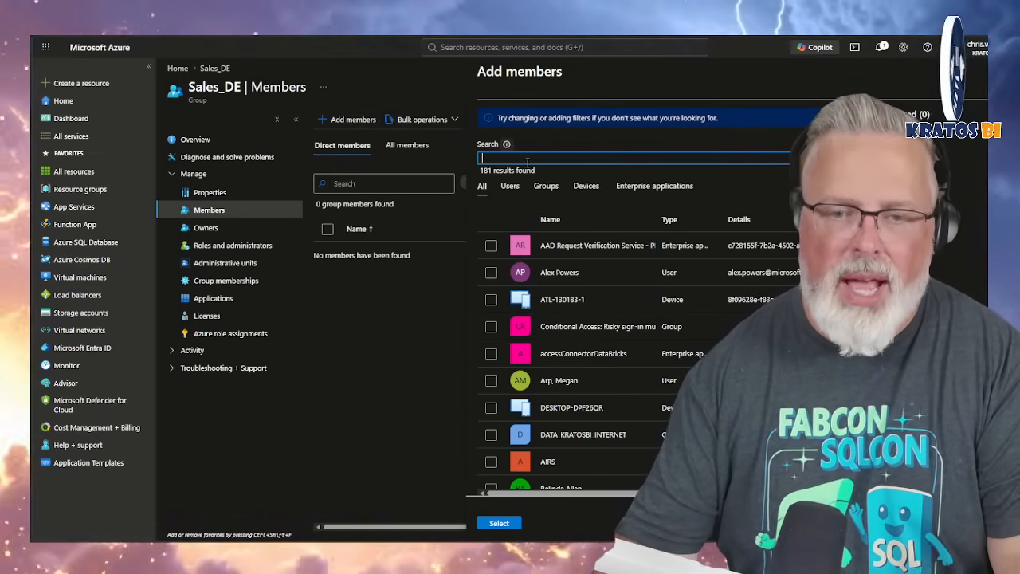
text(databar)
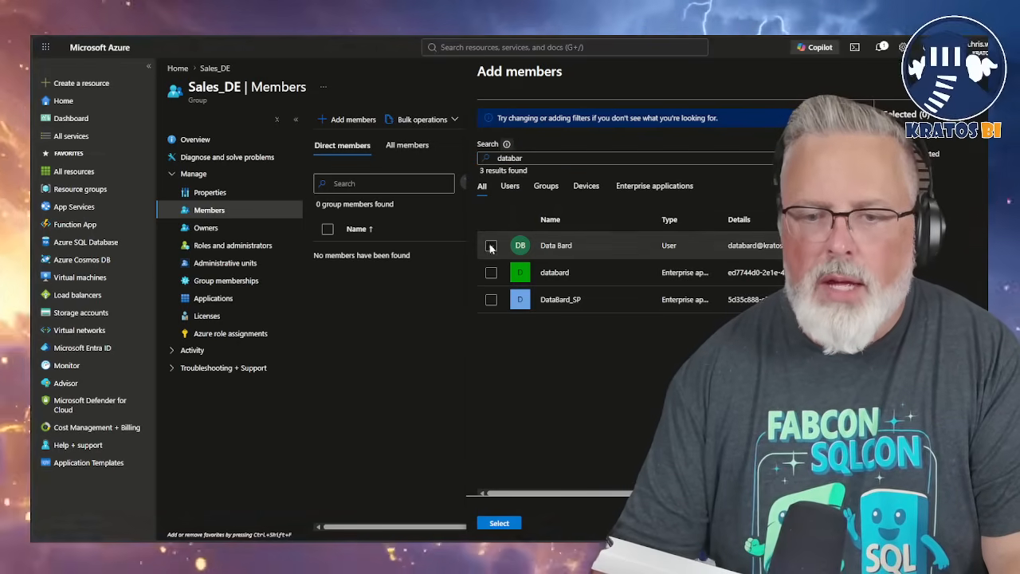
click(491, 246)
click(499, 523)
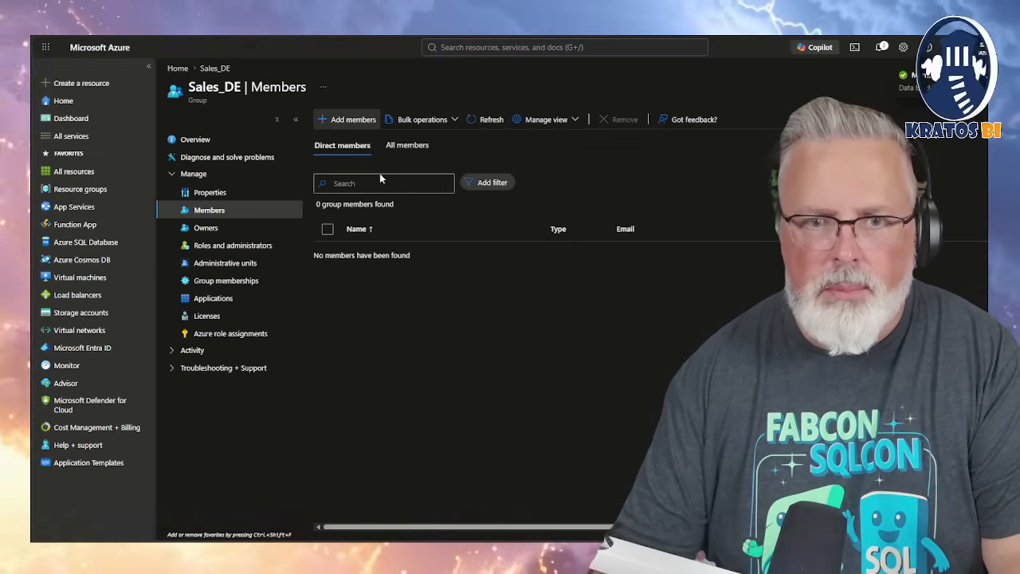
Search for the administrator's first name and add the first two matching user accounts as members of Sales_DE
click(347, 119)
click(610, 158)
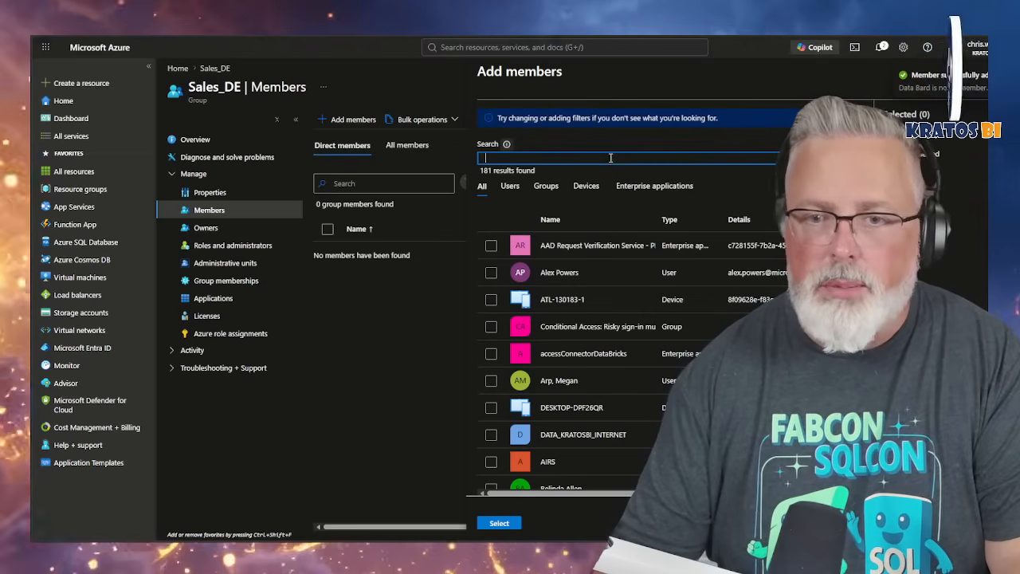
text(chris)
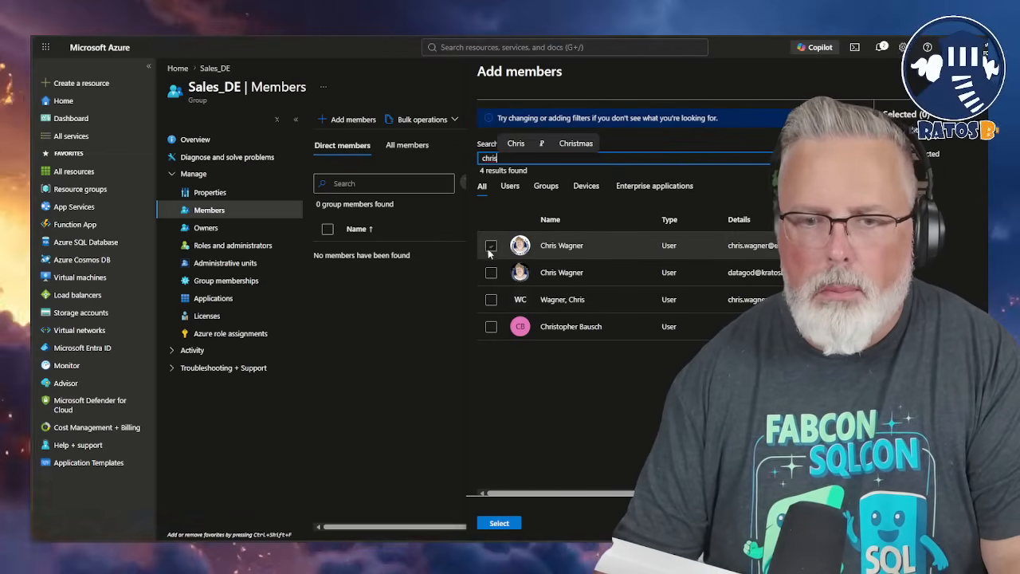
click(491, 245)
click(491, 273)
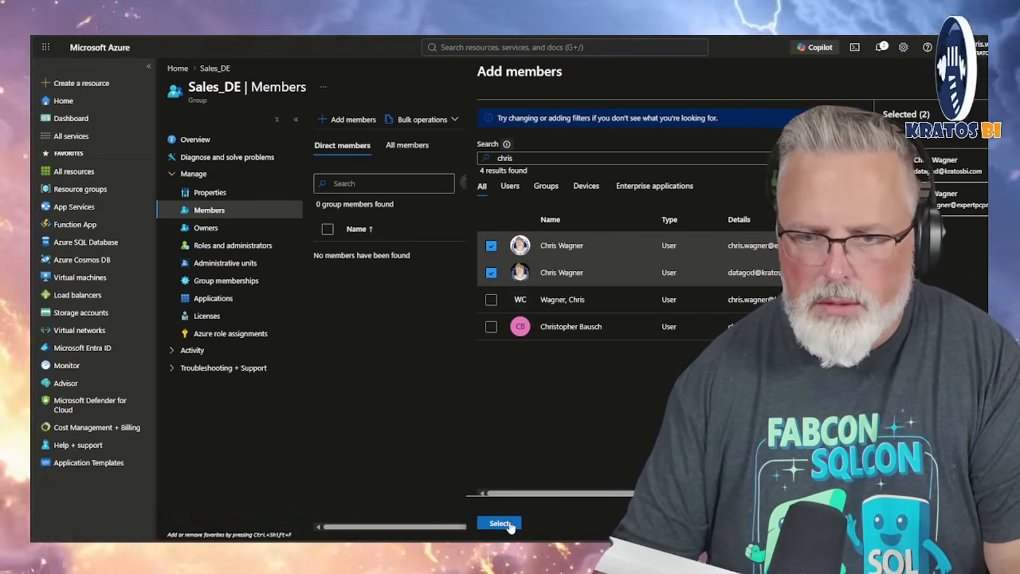
click(505, 523)
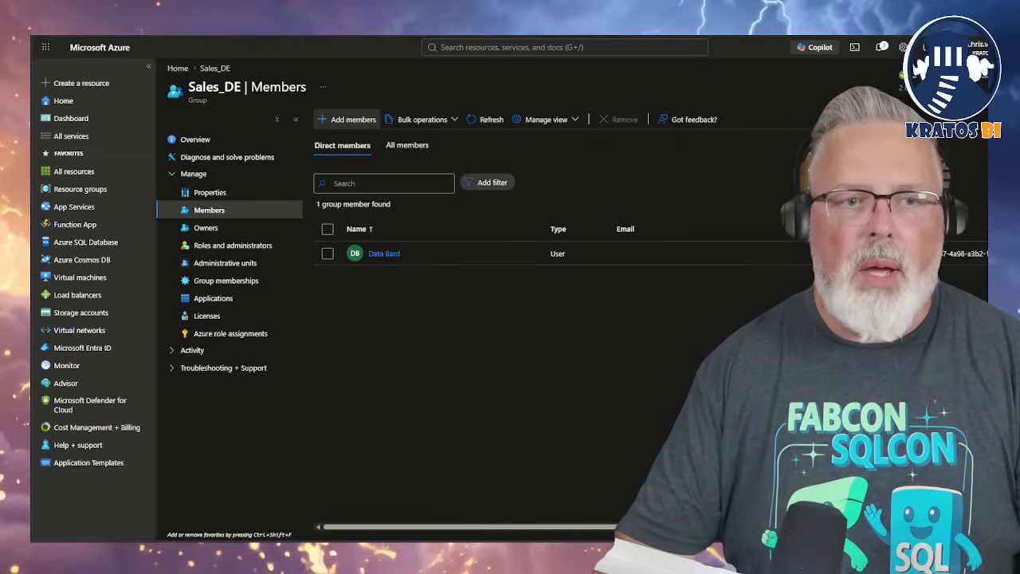
Refresh the Sales_DE group's direct members list and check the group's owners
key(F5)
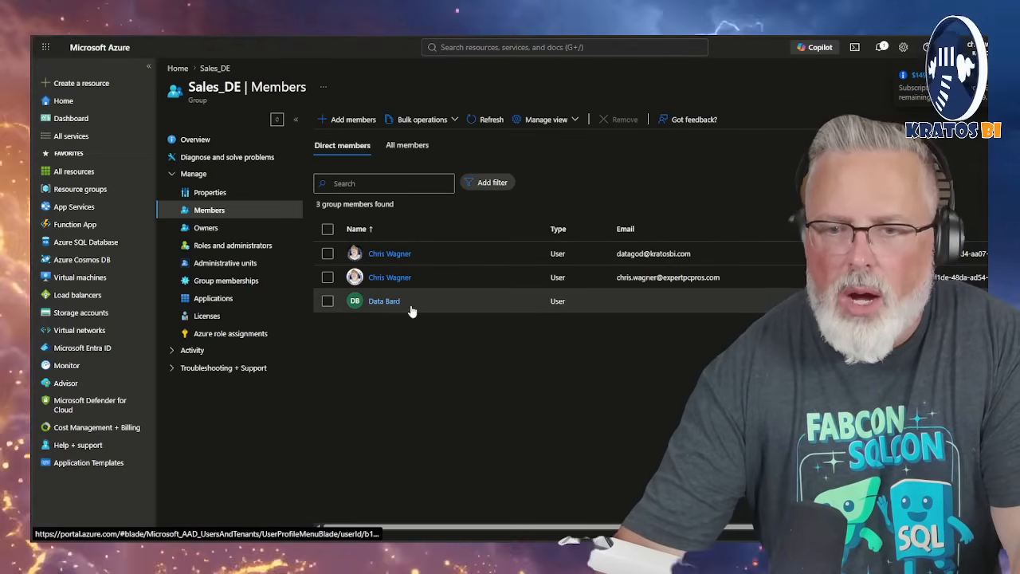
click(206, 228)
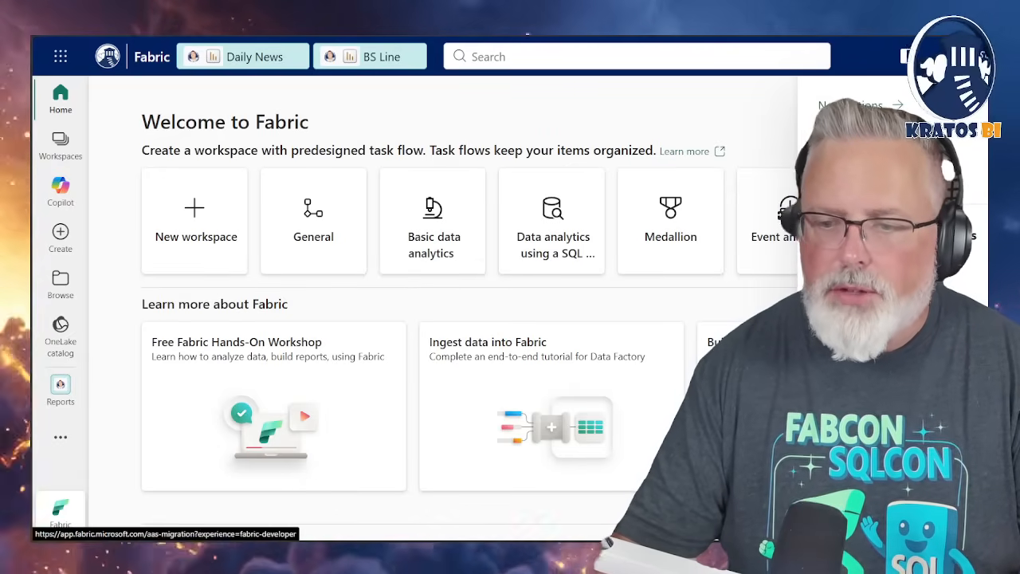
Switch to Microsoft Fabric and open the Sales domain's settings from the domains section of the admin portal
click(853, 269)
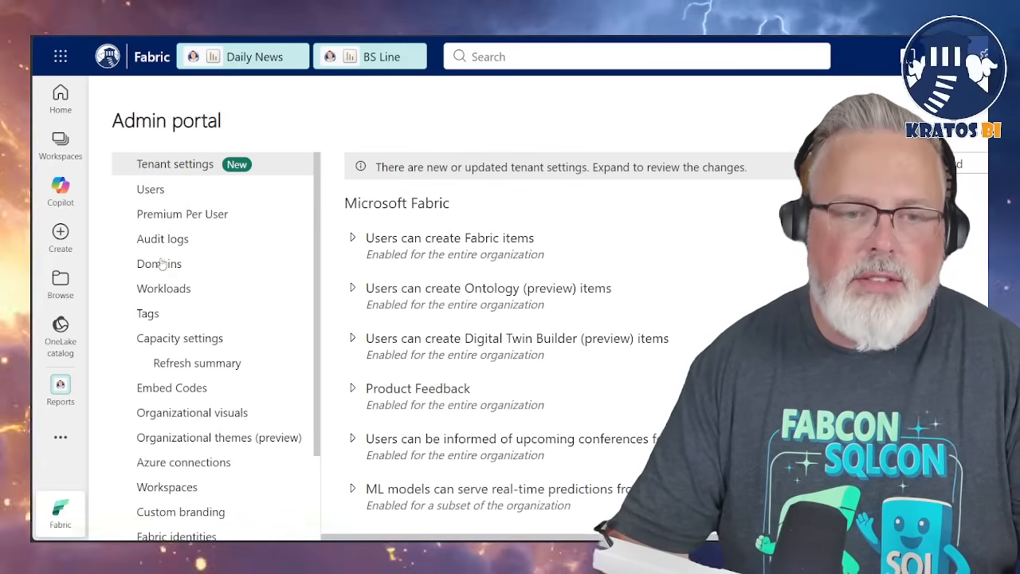
click(161, 264)
scroll(383, 319, down, 1)
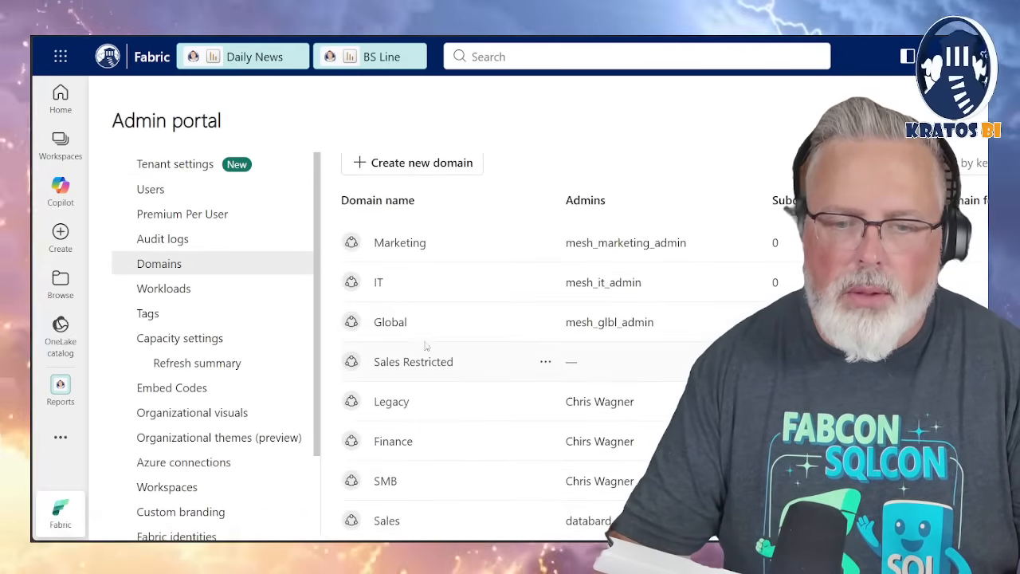
click(387, 521)
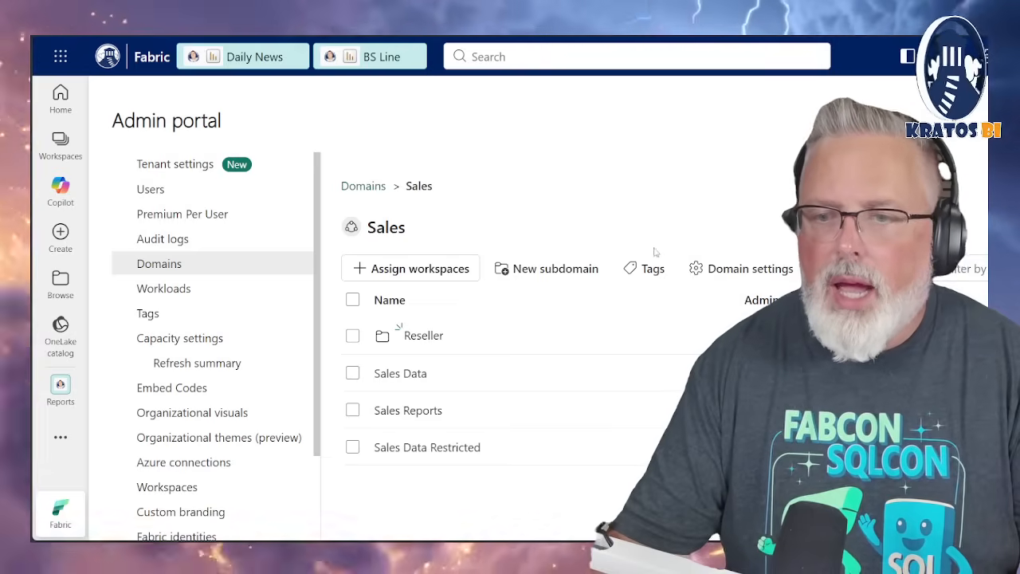
click(727, 271)
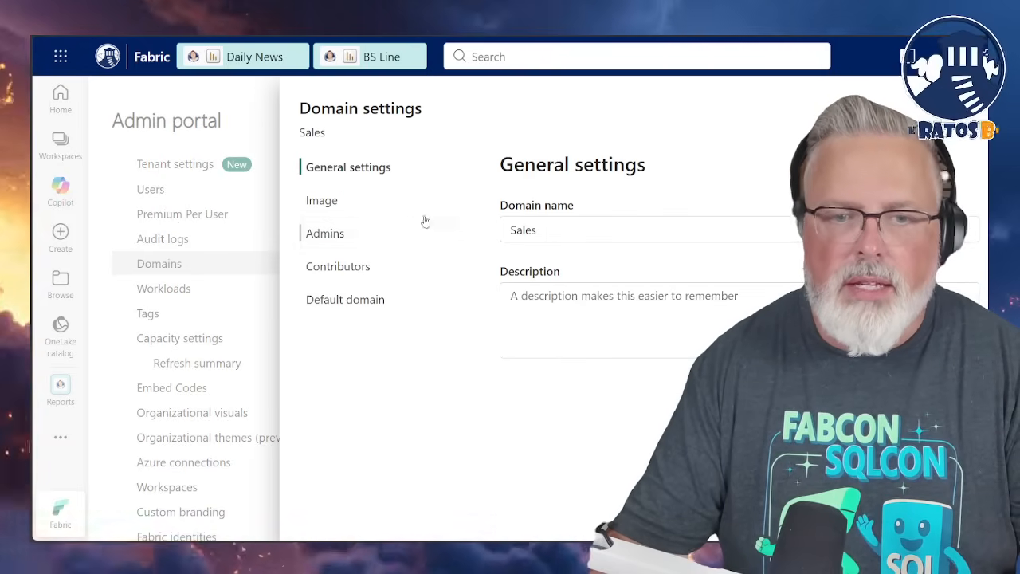
Replace the Data Bard account with the Sales_DE group as admin of the Sales domain
click(354, 233)
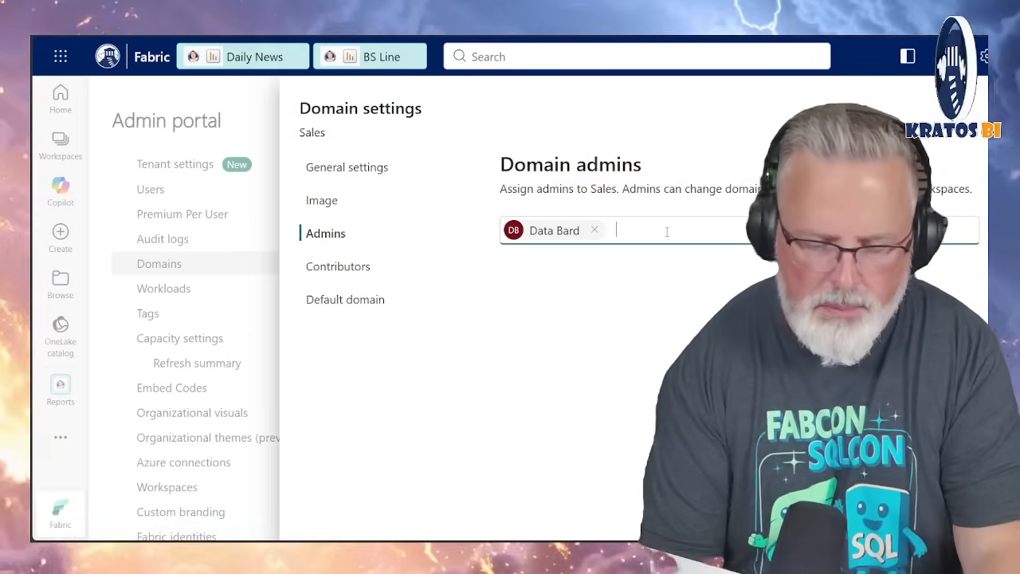
click(667, 232)
text(sa)
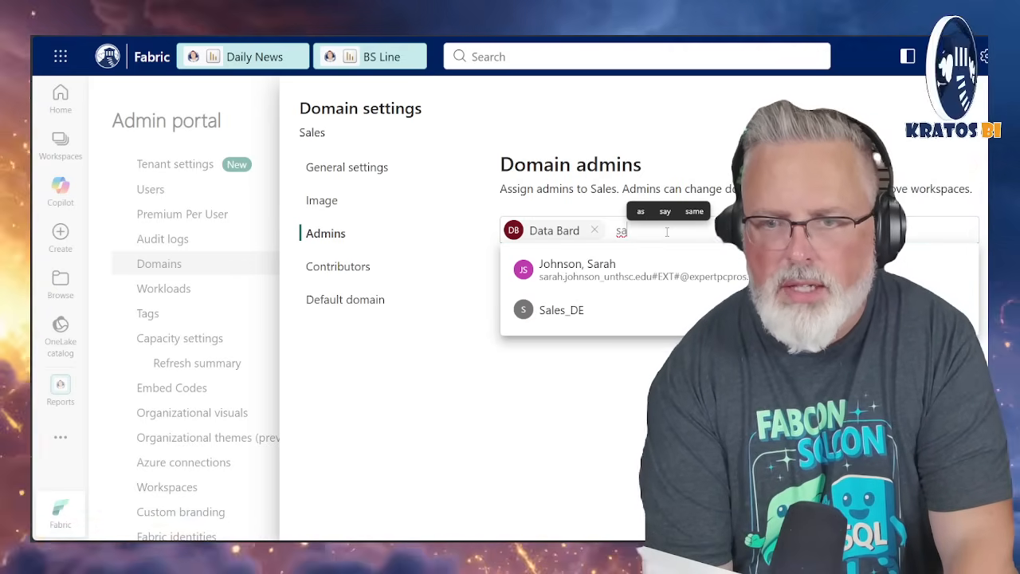
click(558, 318)
click(594, 229)
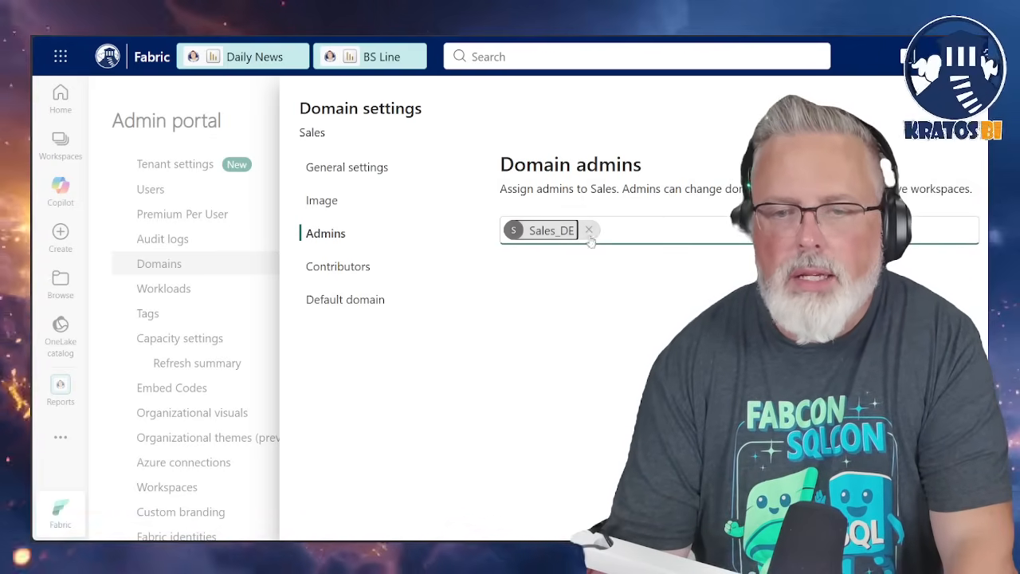